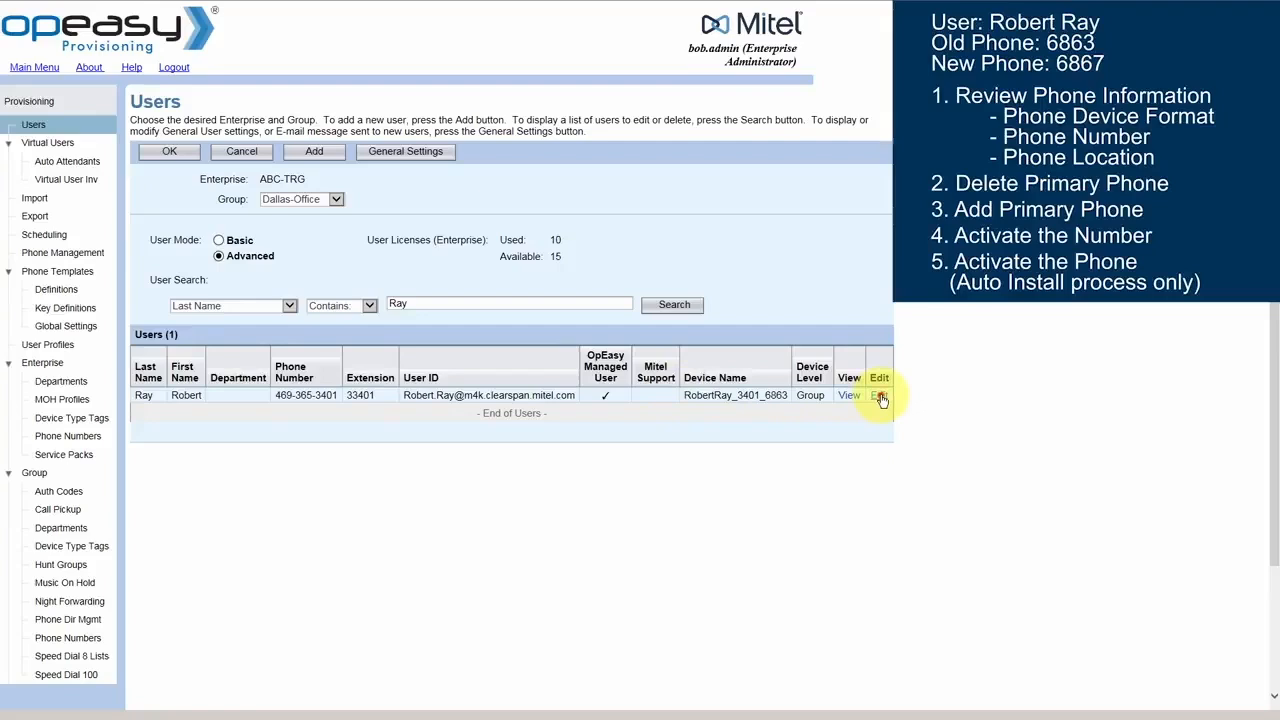
Open the user's record, switch to its phones and open the primary phone device to review its name format, number and location
left_click(879, 396)
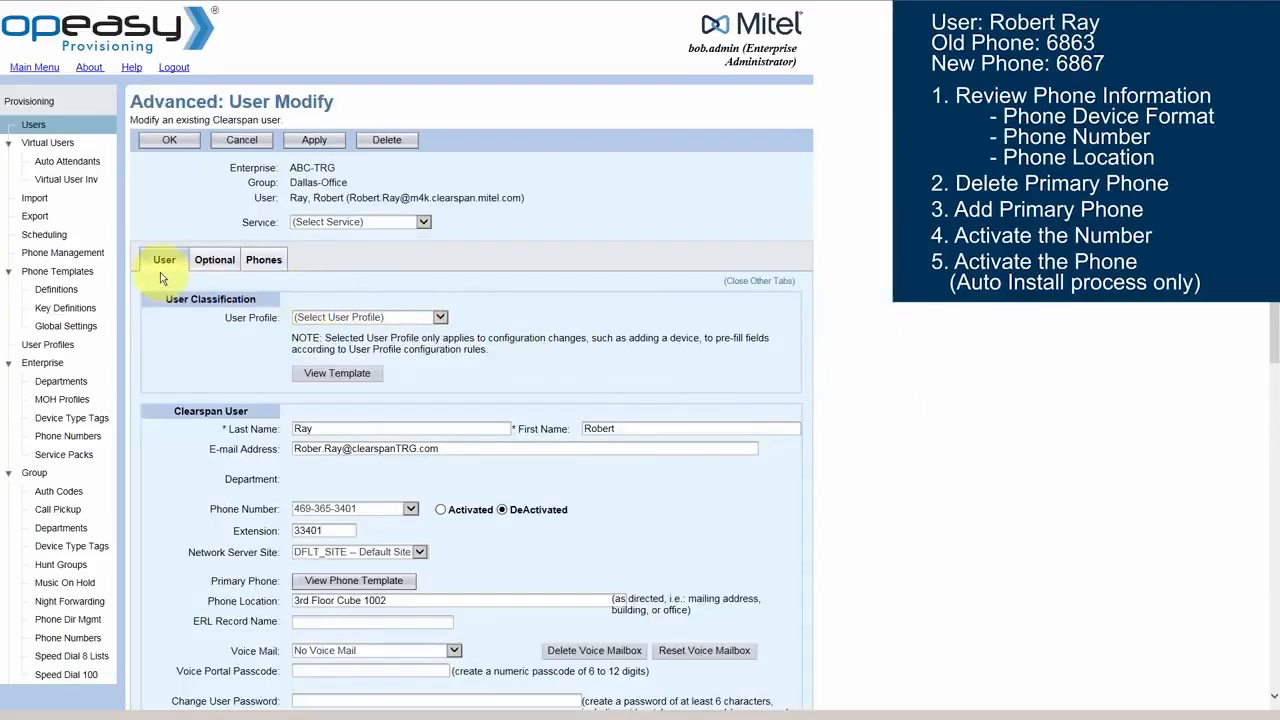
left_click(262, 260)
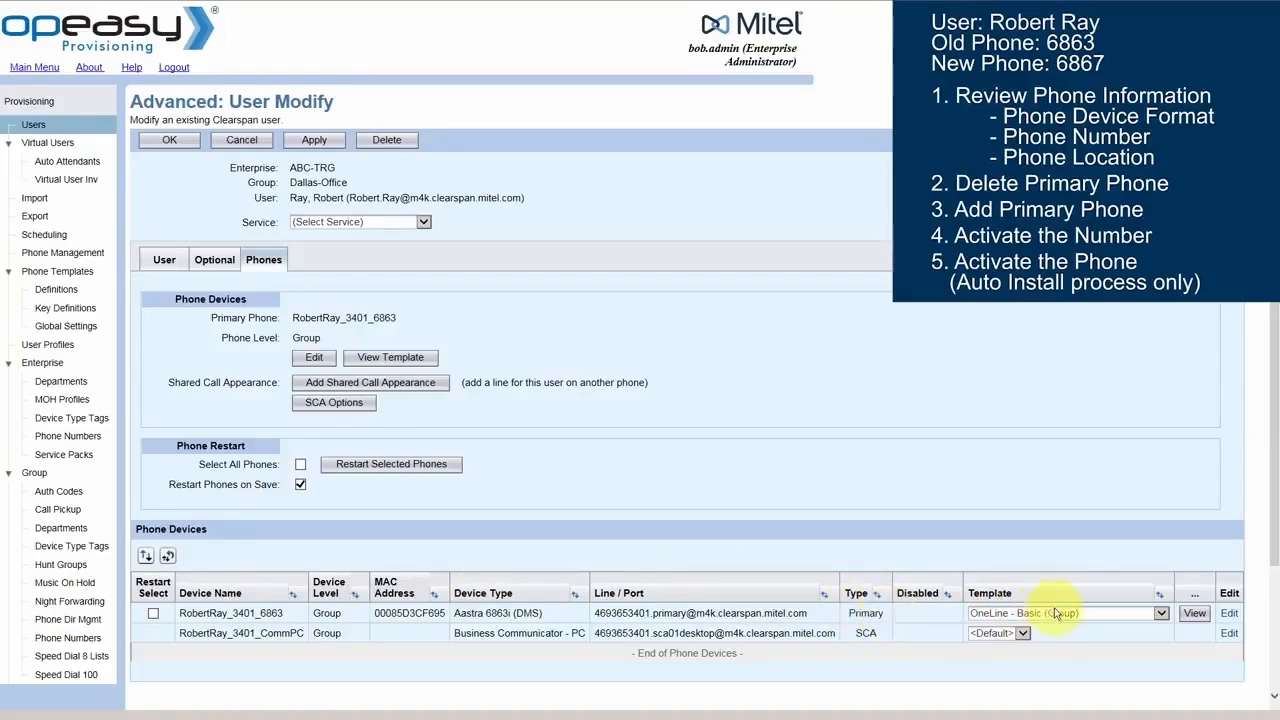
left_click(1229, 614)
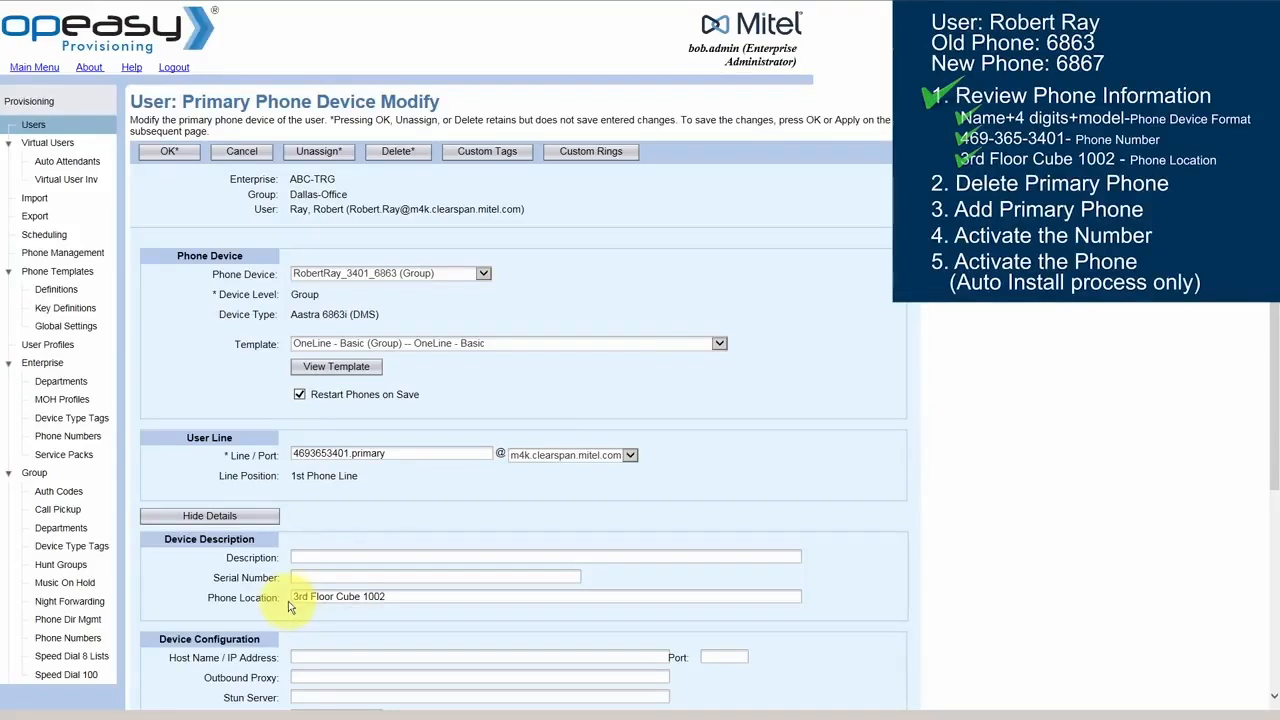
Delete the existing primary phone device and confirm the deletion
left_click(396, 153)
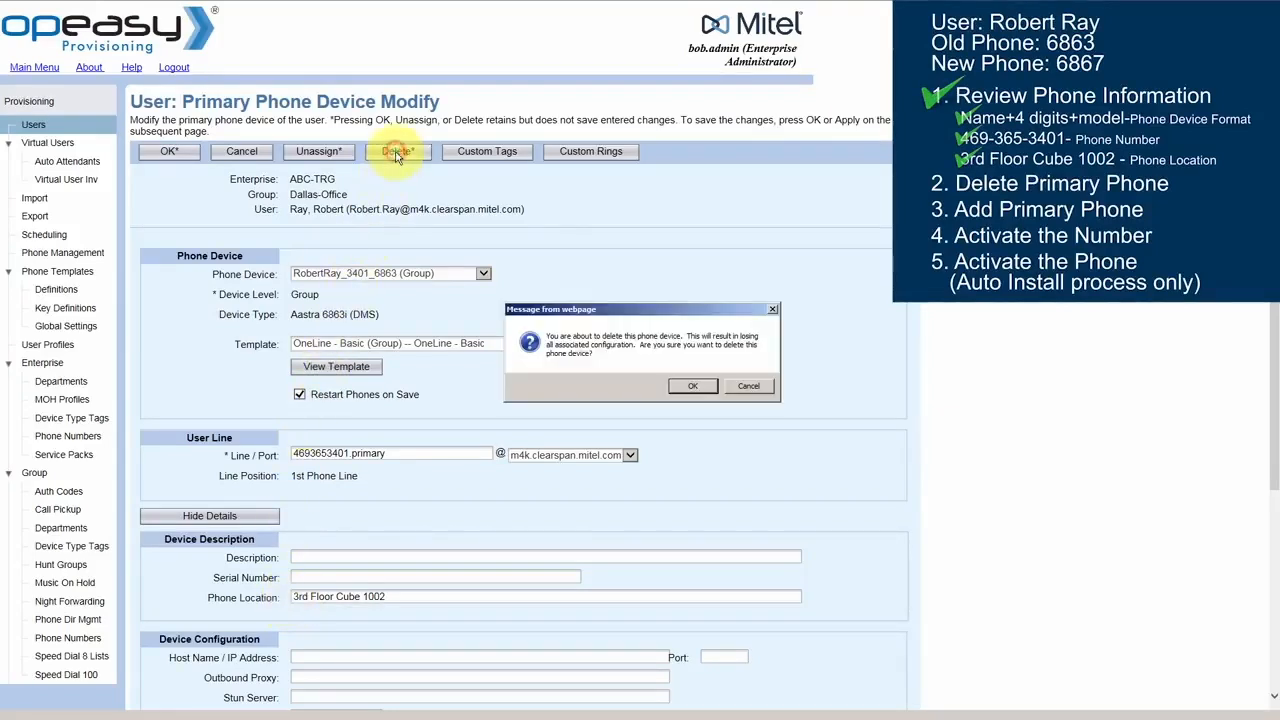
left_click(693, 386)
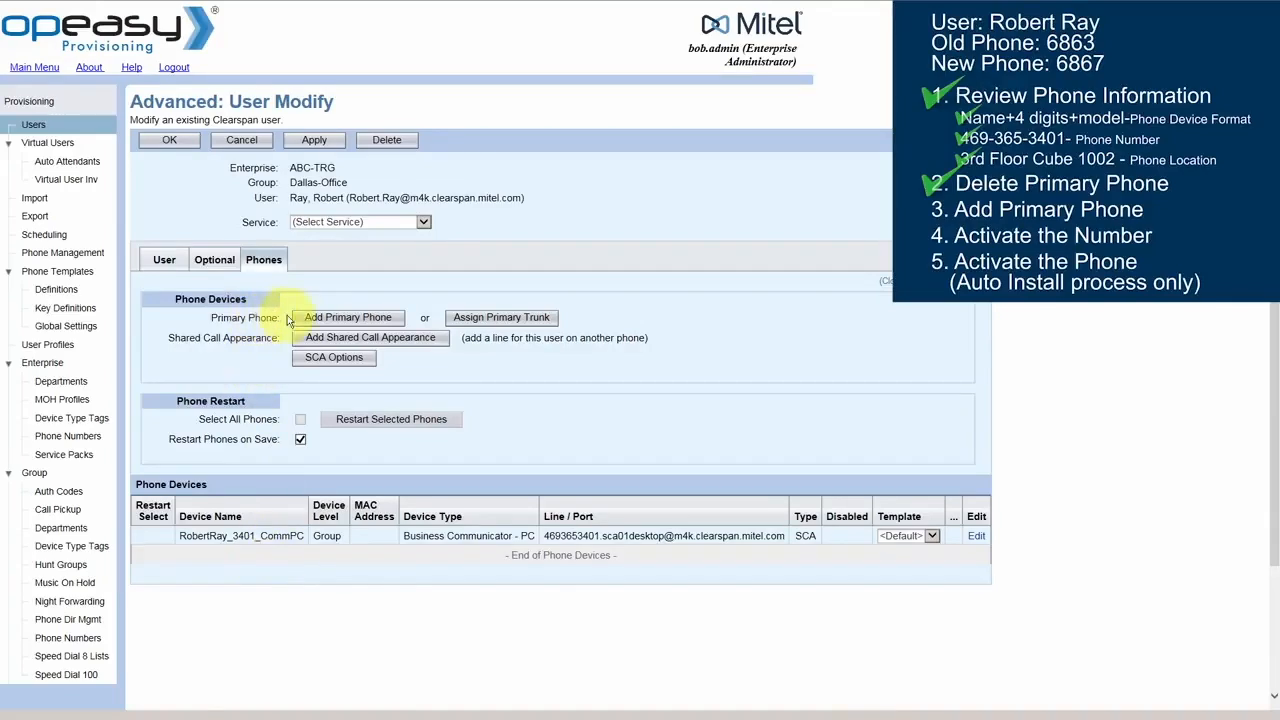
Start adding a new primary phone and set its device name to the user's name followed by _3401_6867
left_click(360, 318)
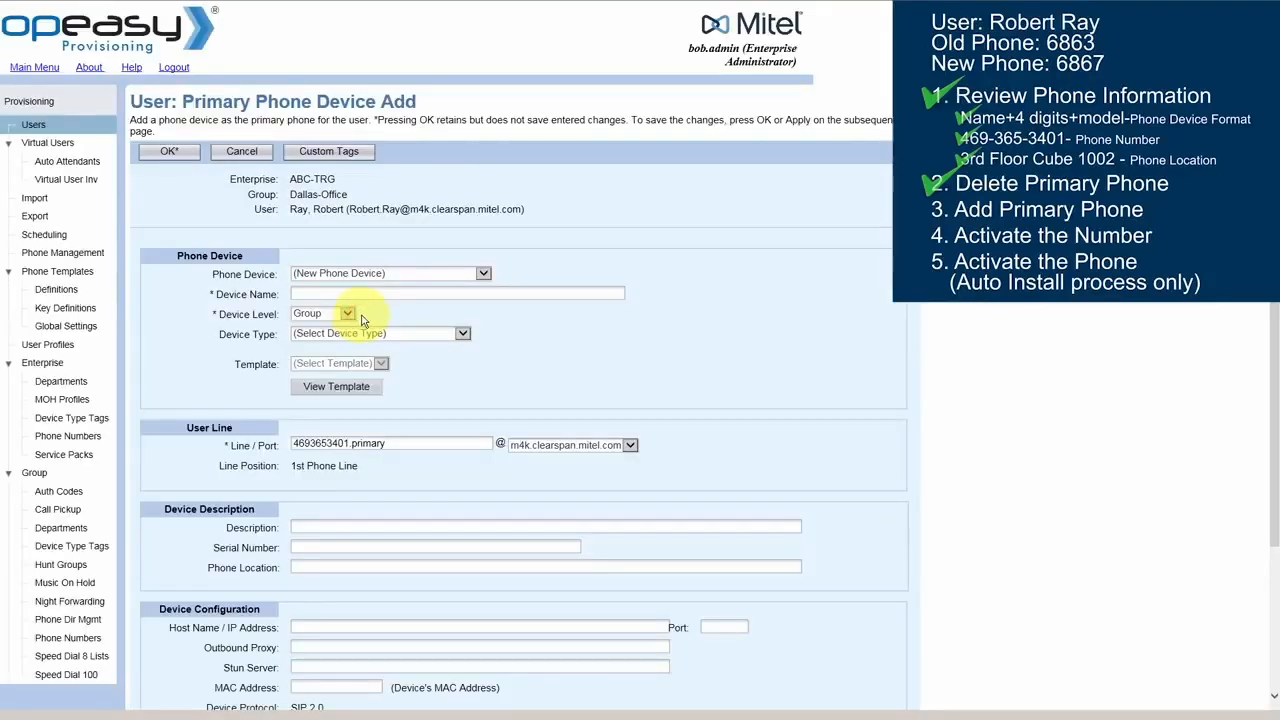
left_click(482, 273)
left_click(386, 274)
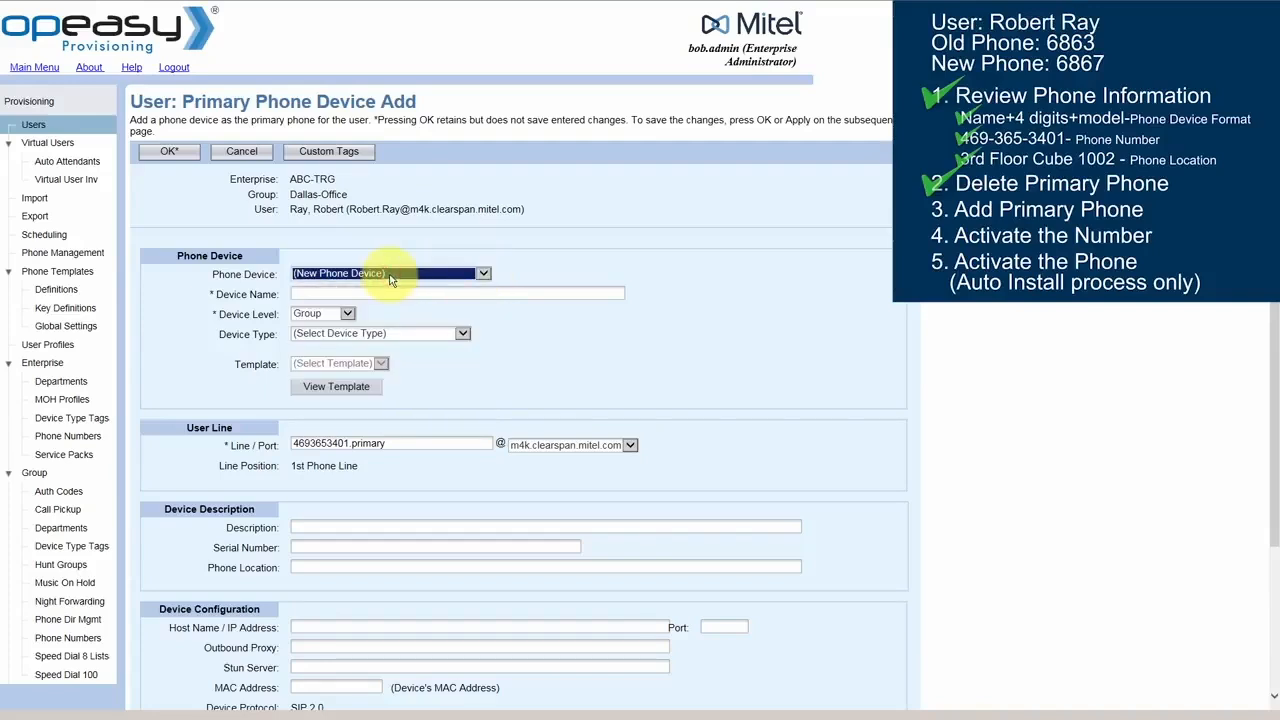
left_click(333, 294)
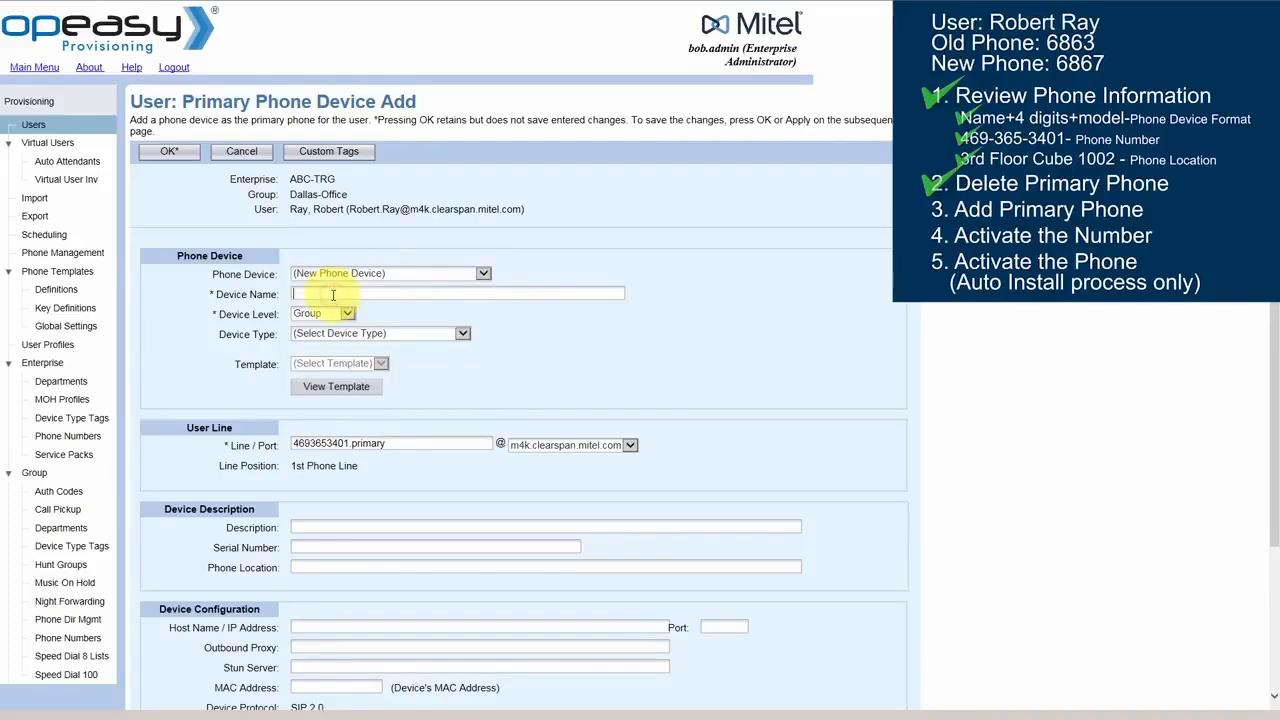
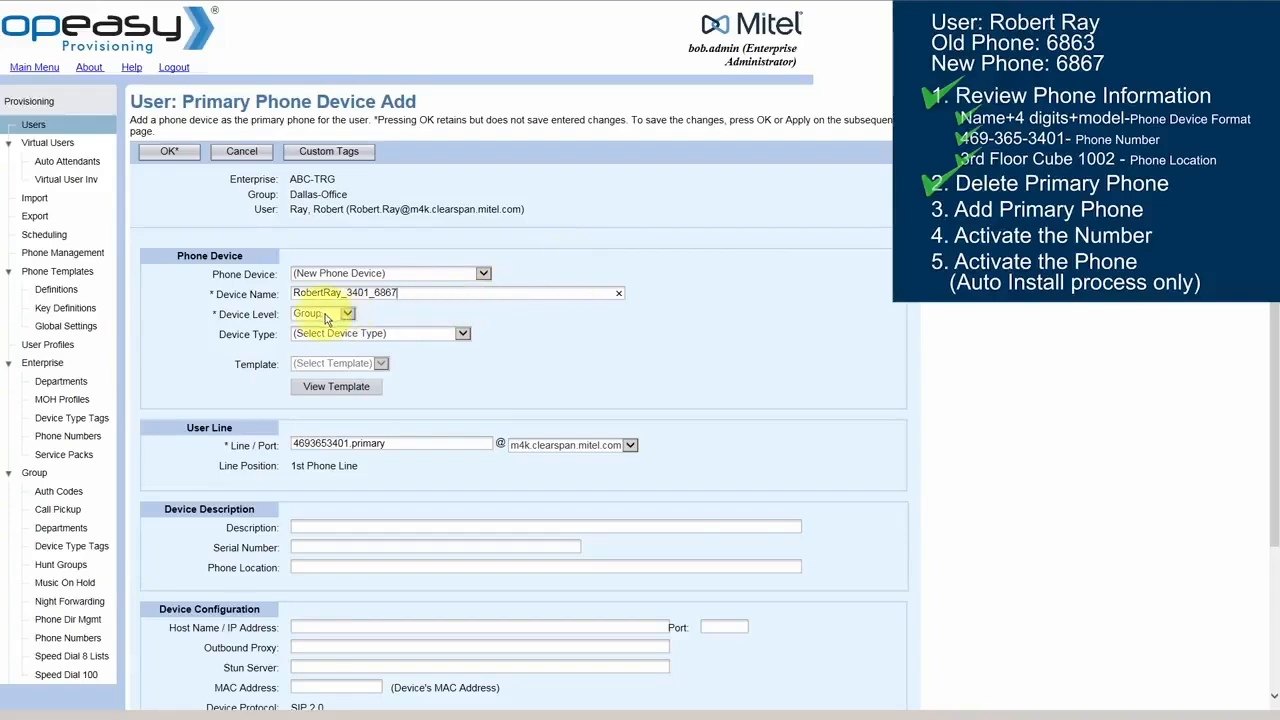
Set the device type to Aastra 6867i (DMS) and the template to OneLine ABC-2 (Group)
left_click(398, 336)
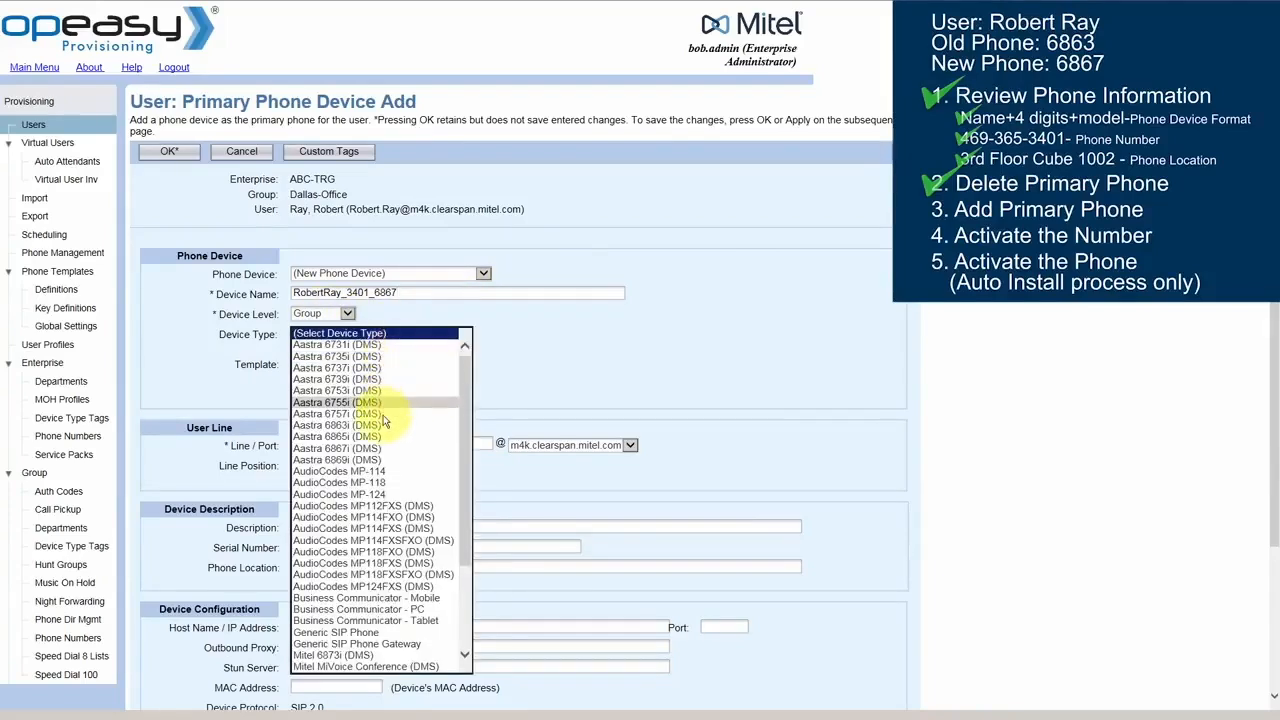
left_click(372, 448)
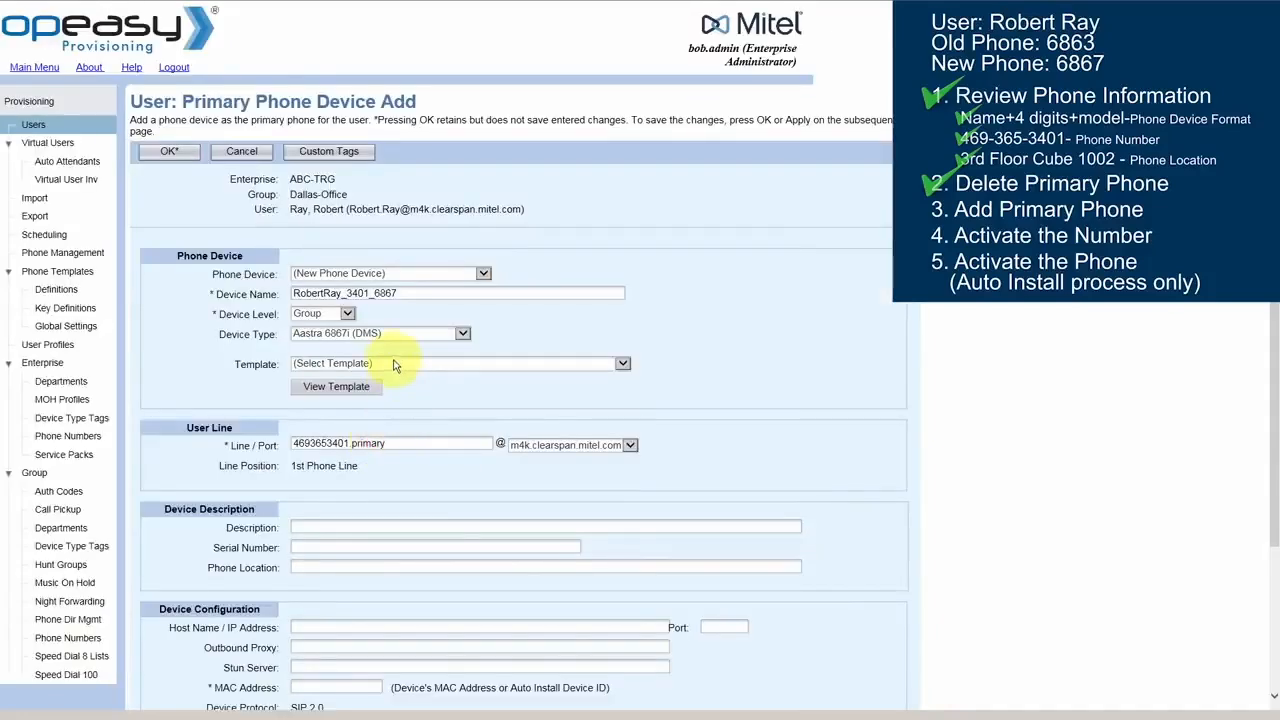
left_click(395, 364)
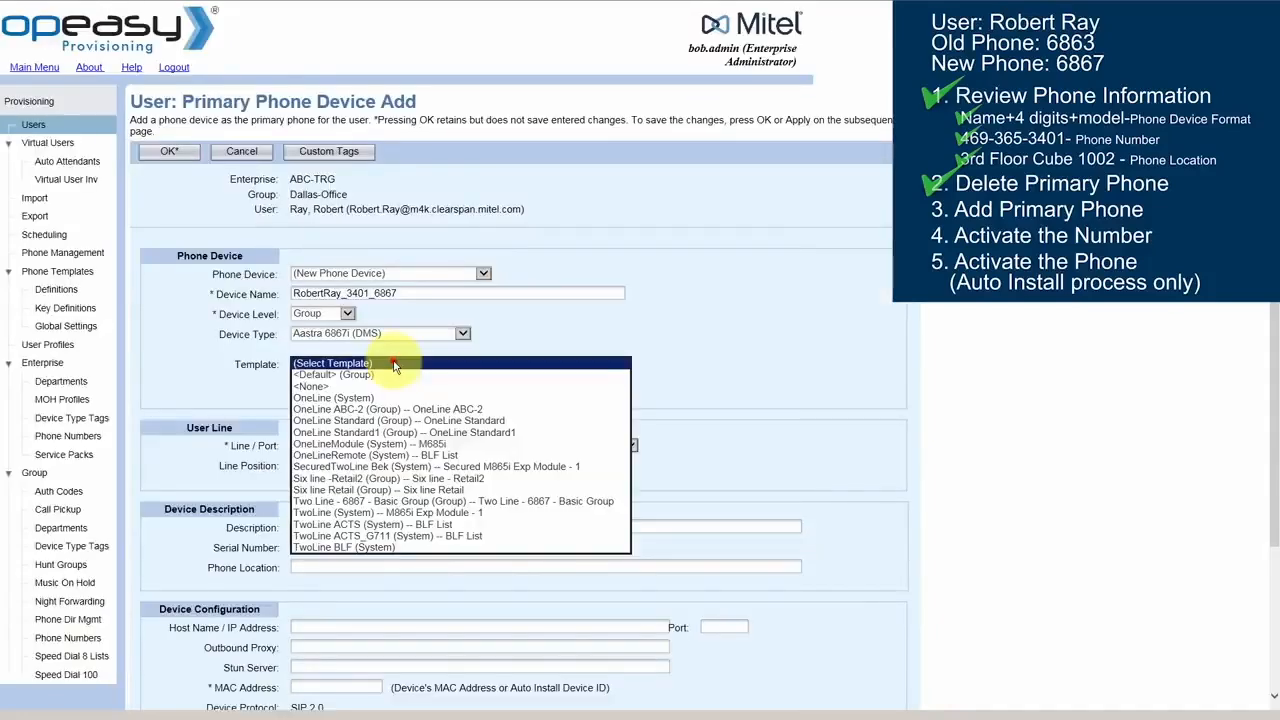
left_click(397, 411)
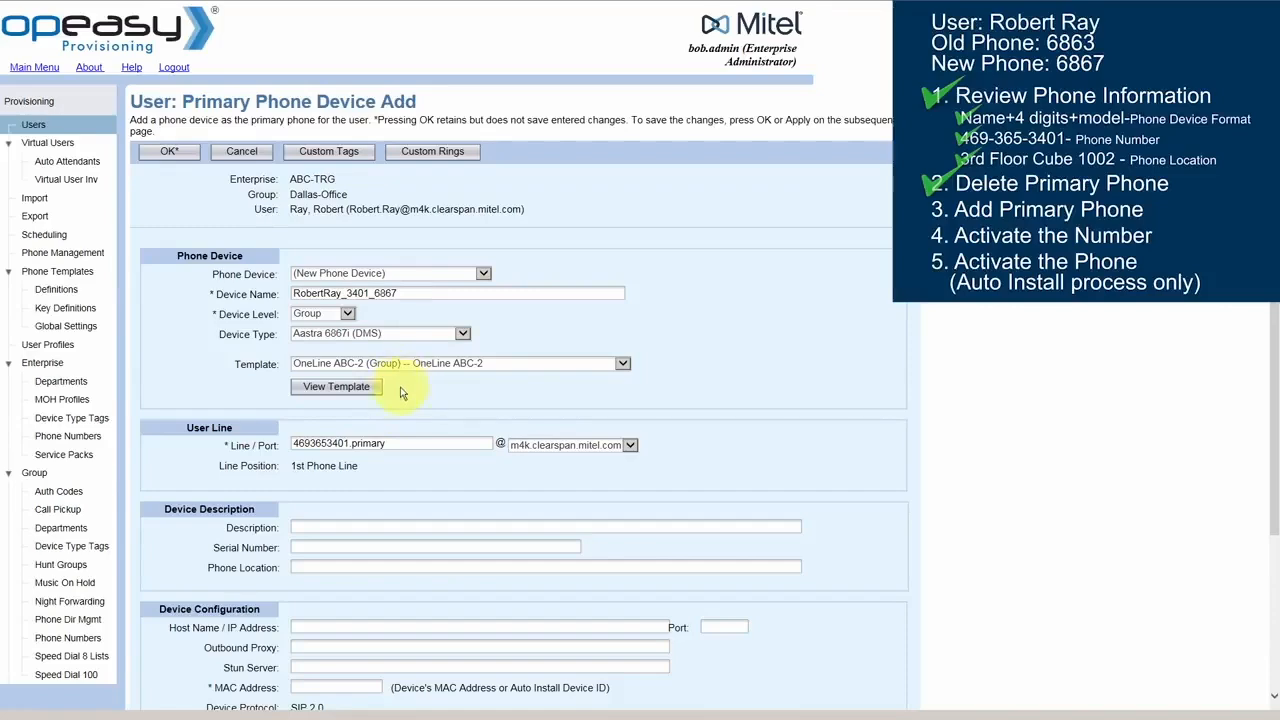
View the selected phone template's key layout, then return to the device form
left_click(338, 389)
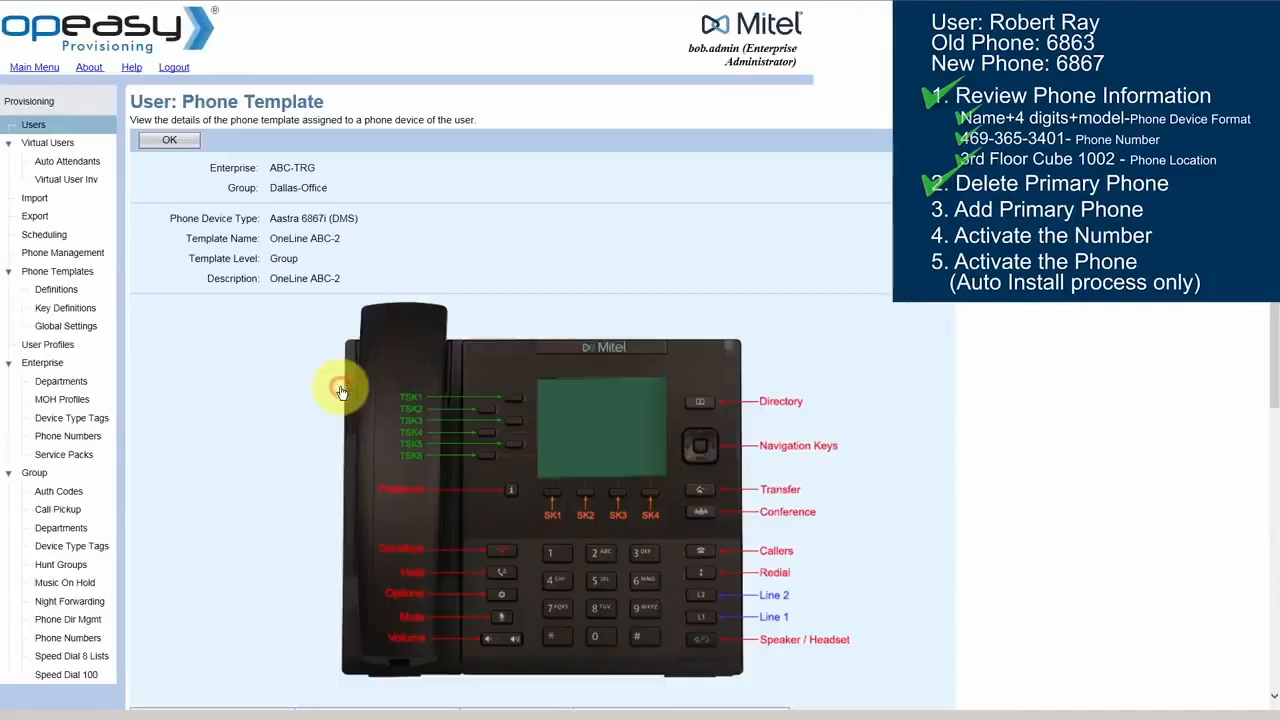
scroll(330, 388, "down", 3)
scroll(330, 388, "down", 1)
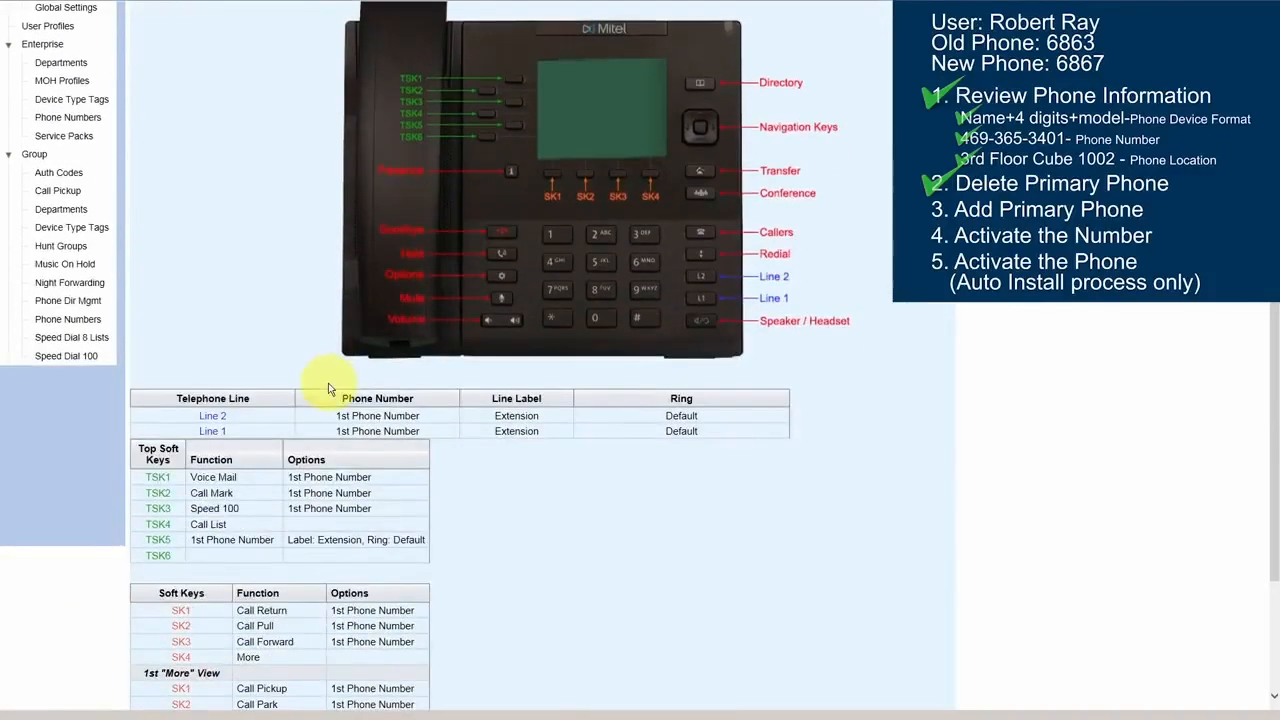
scroll(358, 402, "up", 4)
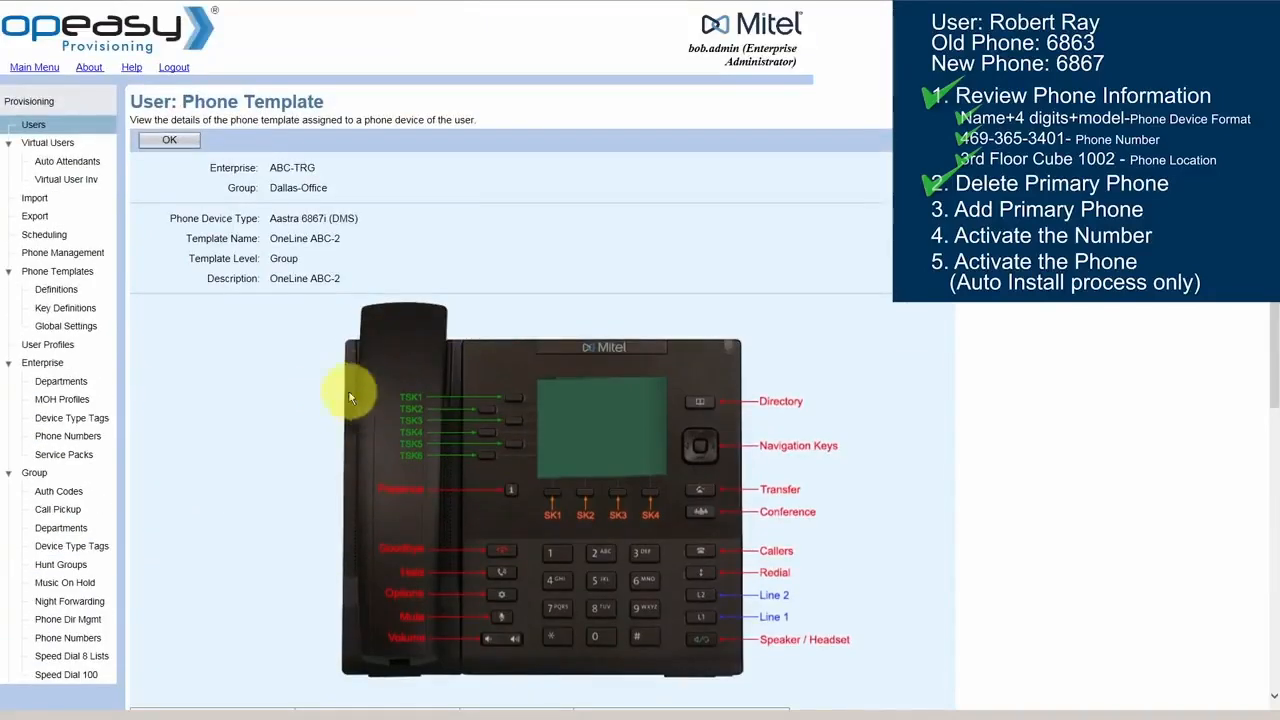
left_click(172, 141)
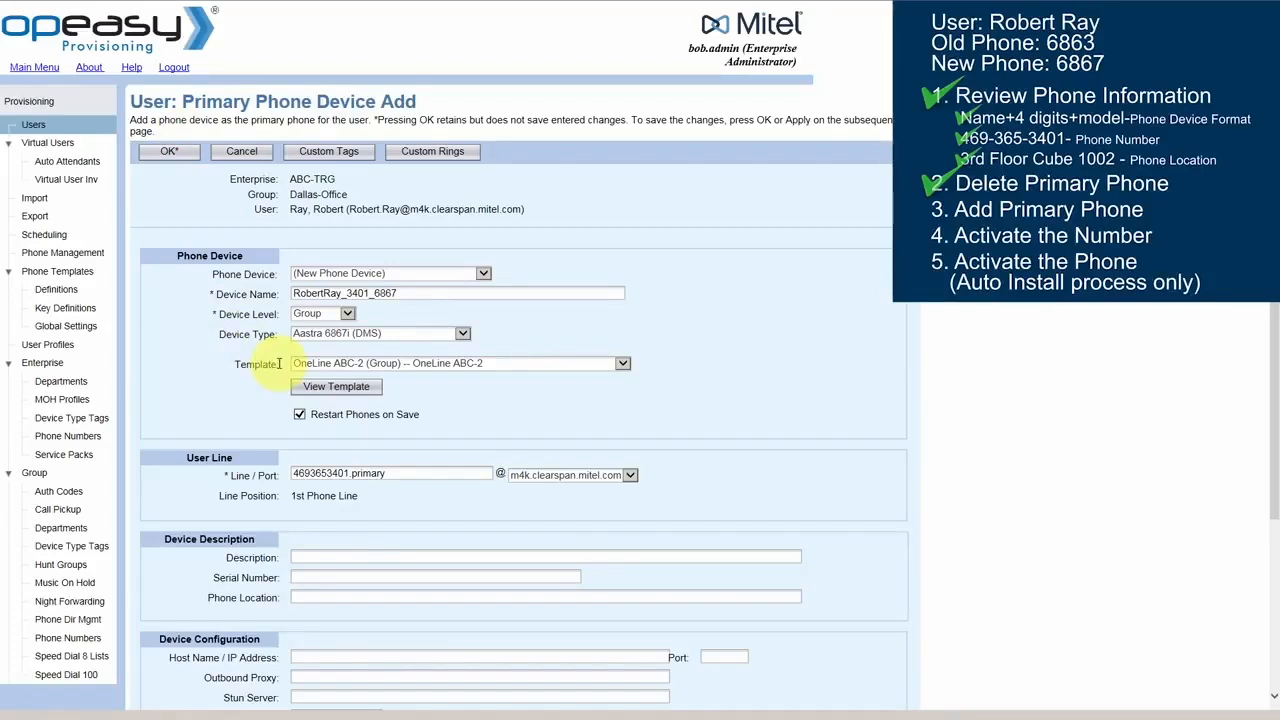
Set the phone location to 3rd Floor Cube1002
left_click(301, 597)
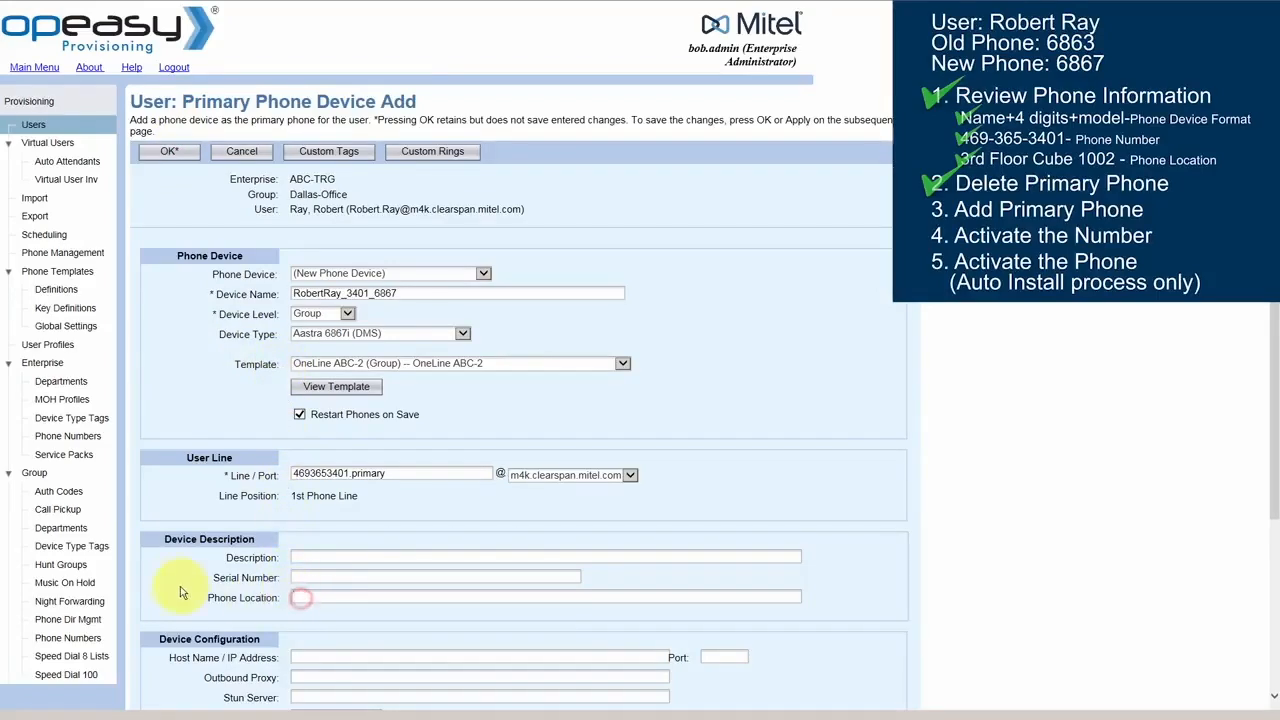
type("3rd Floor Cube1002")
scroll(198, 578, "down", 3)
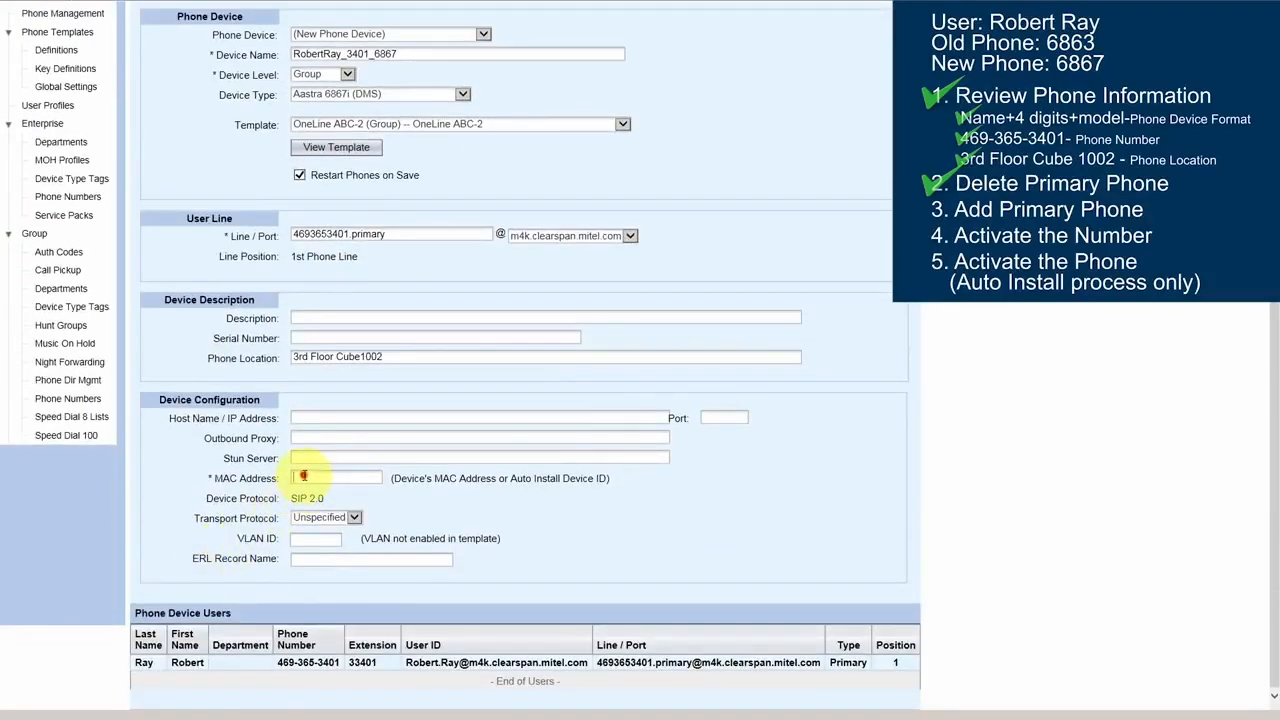
left_click(303, 476)
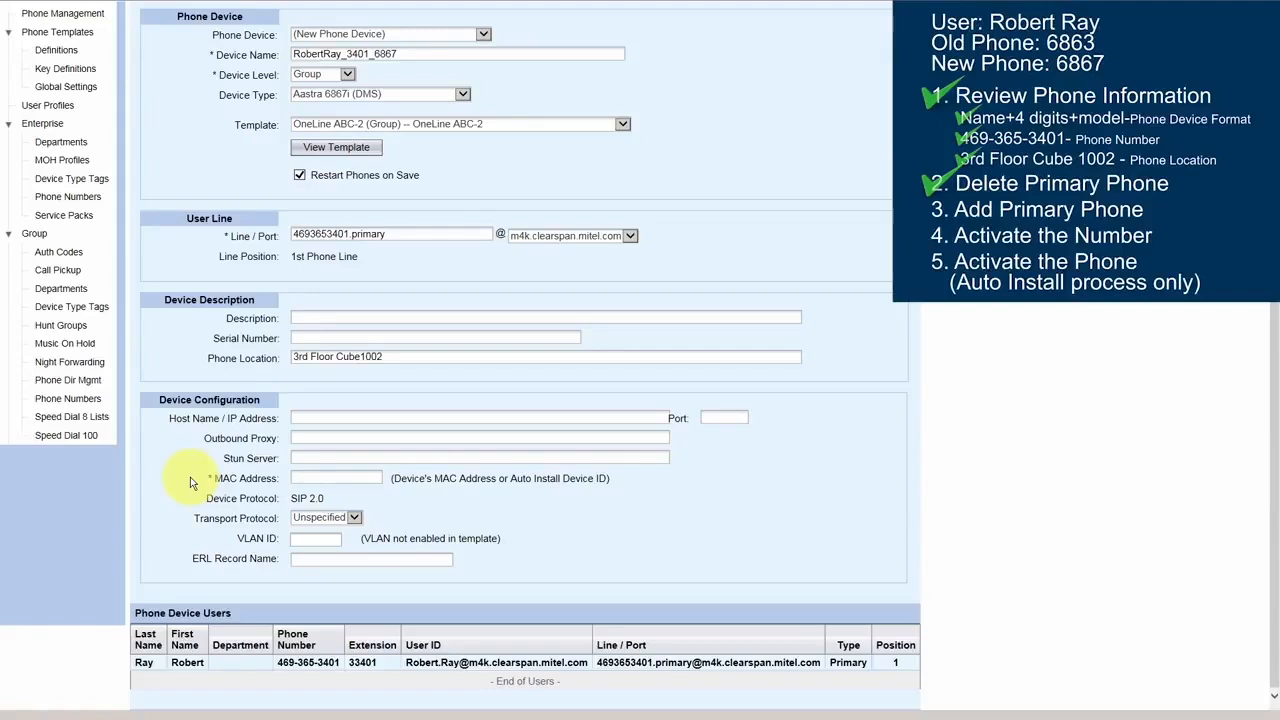
scroll(190, 477, "up", 5)
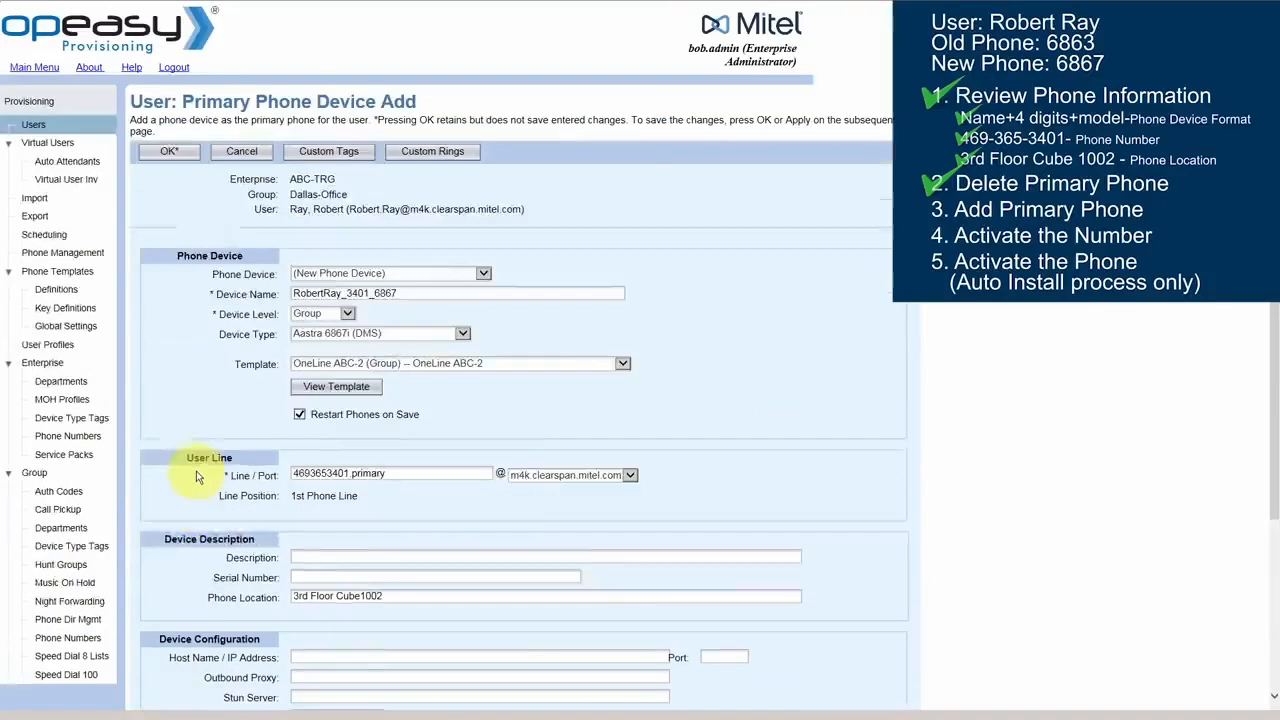
left_click(168, 151)
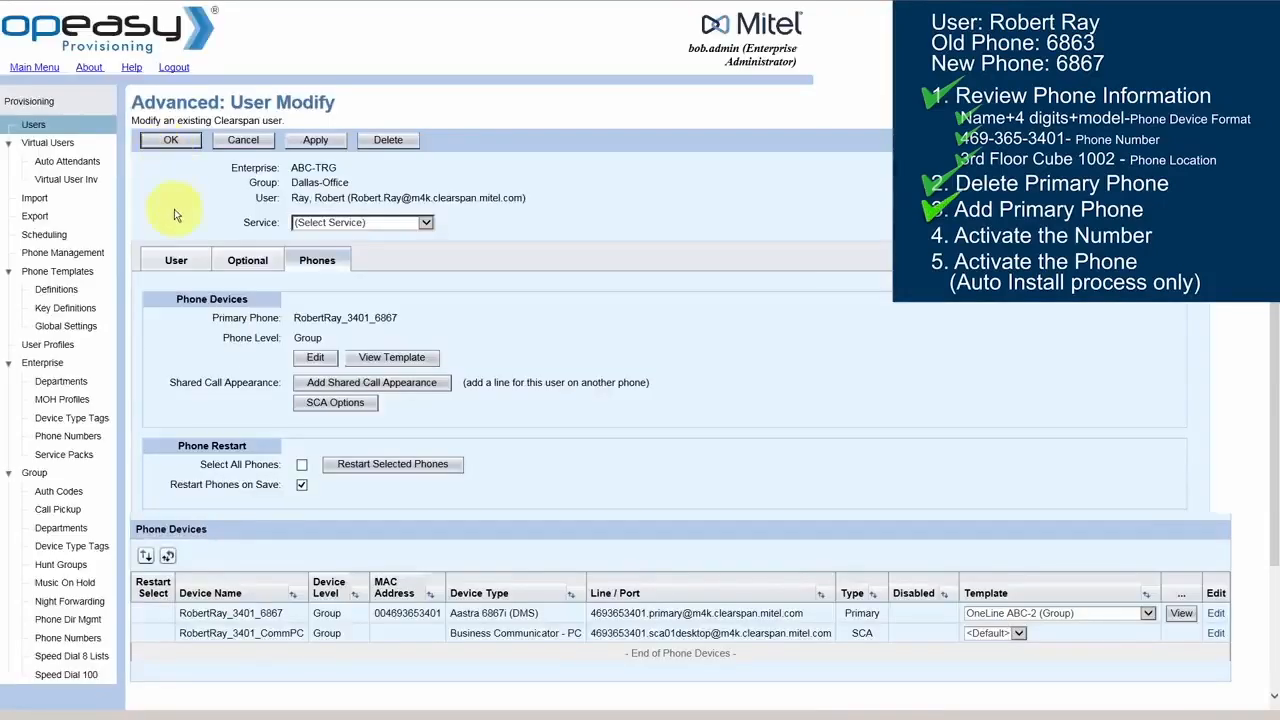
Mark the user's phone number as Activated and save the user
left_click(195, 261)
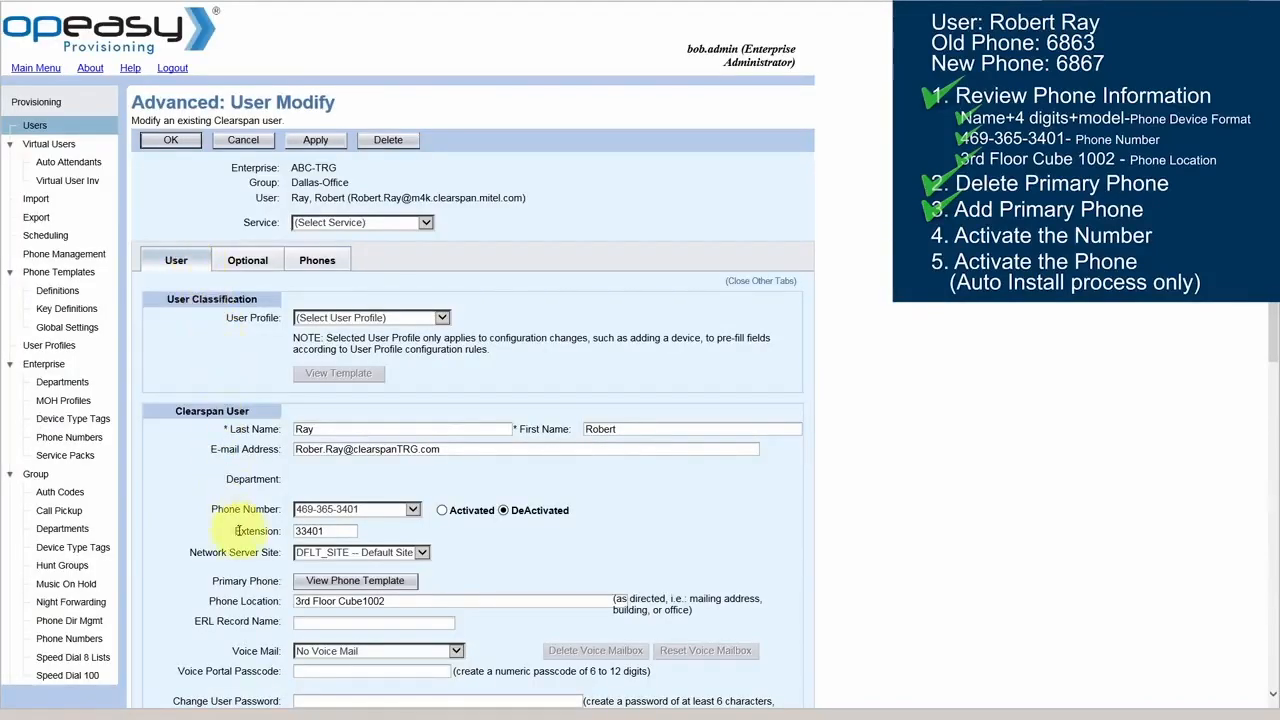
left_click(441, 511)
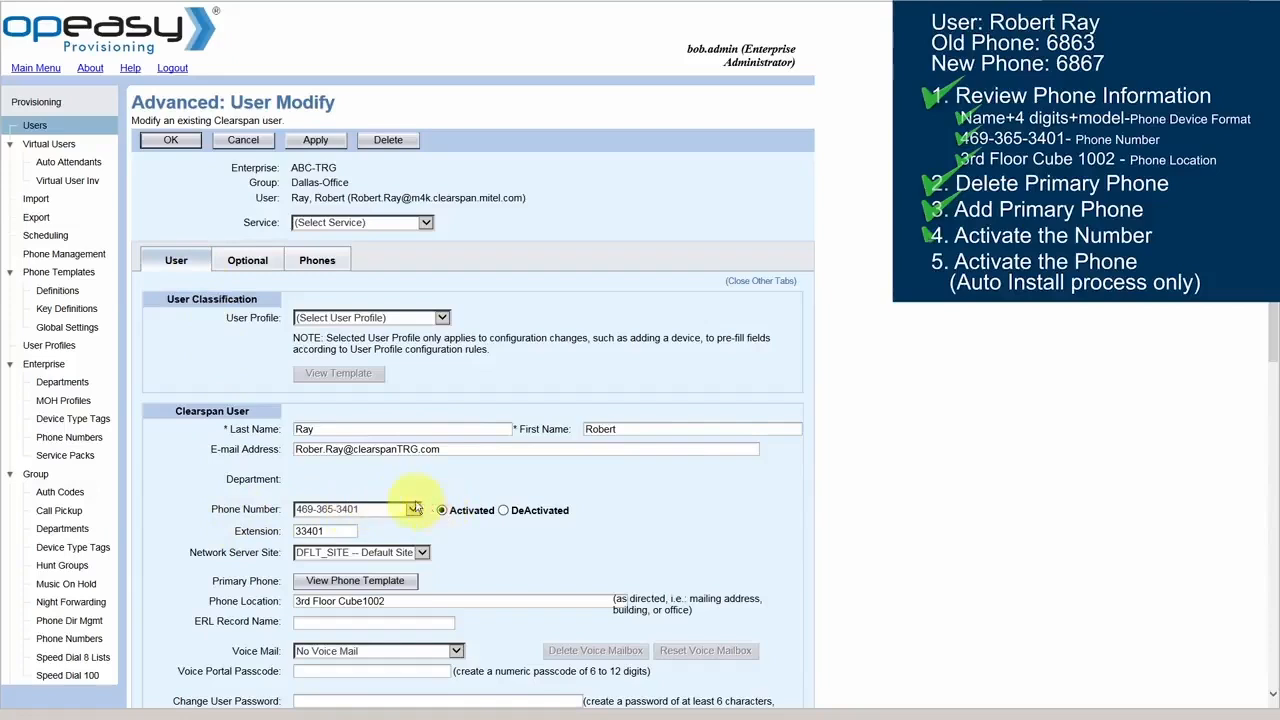
left_click(172, 145)
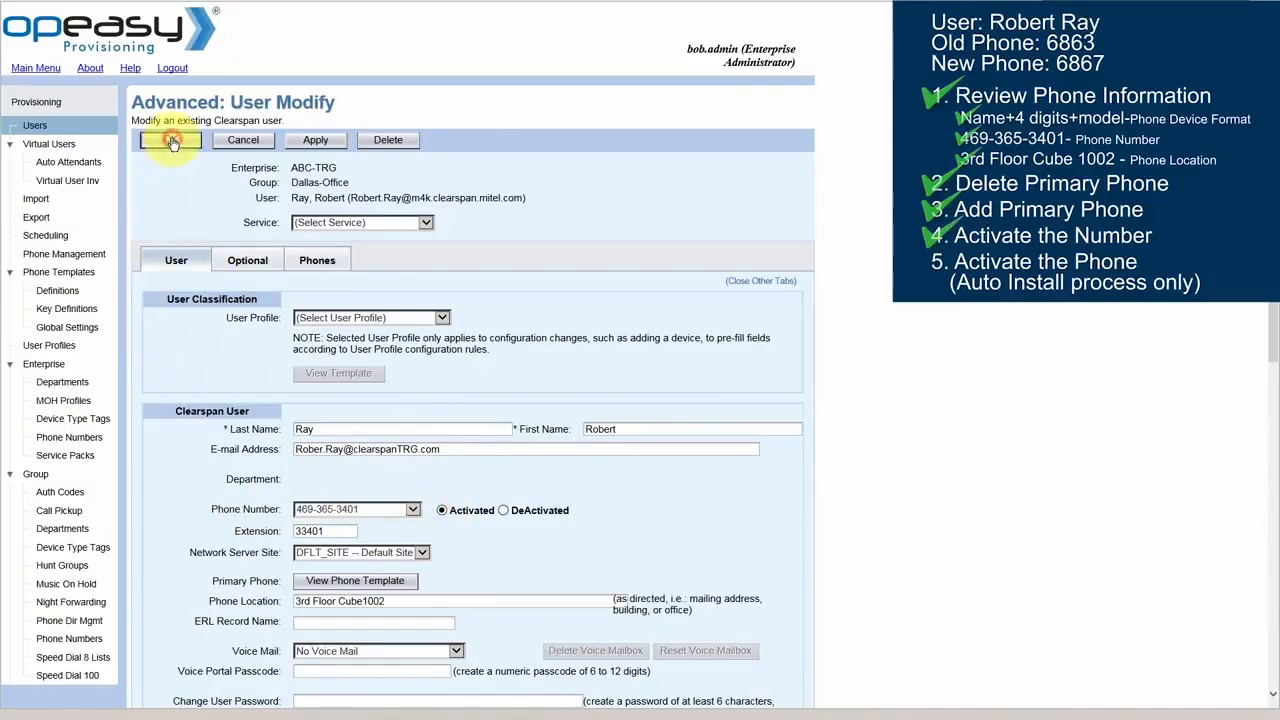